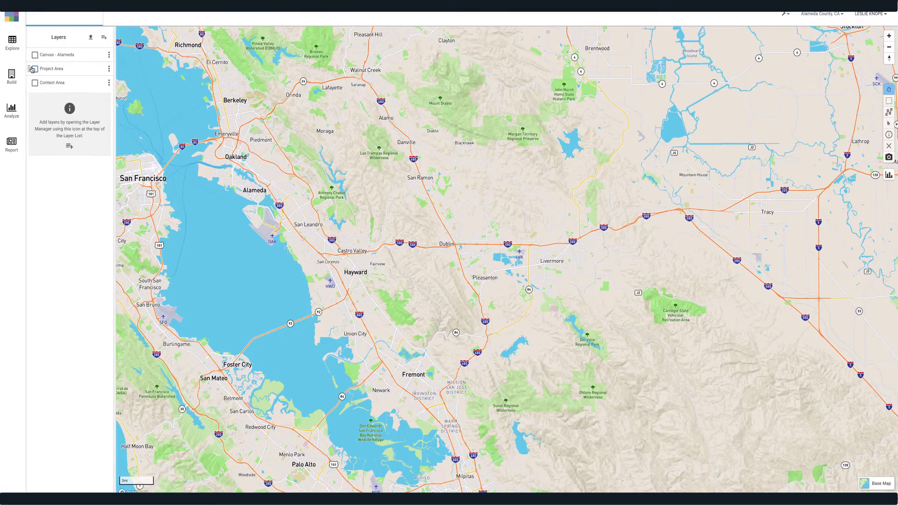
Show the Project Area and Canvas - Alameda layers on the map
{"action": "left_click", "coordinate": [35, 69]}
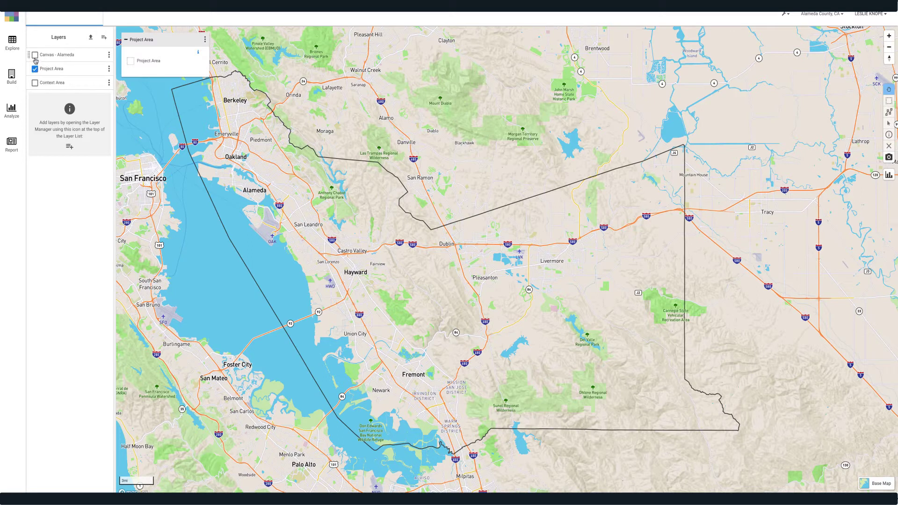
{"action": "left_click", "coordinate": [35, 56]}
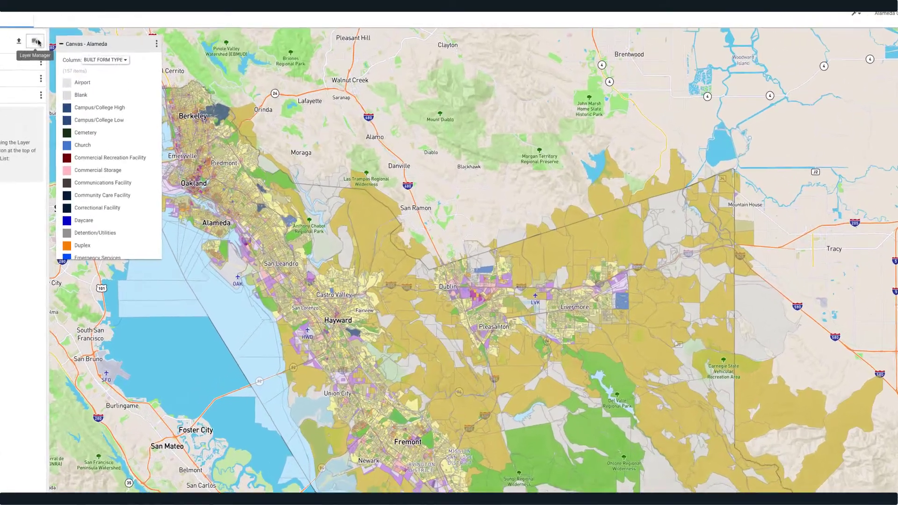
Open the Layer Manager and browse the layers available in the Environment category
{"action": "left_click", "coordinate": [106, 38]}
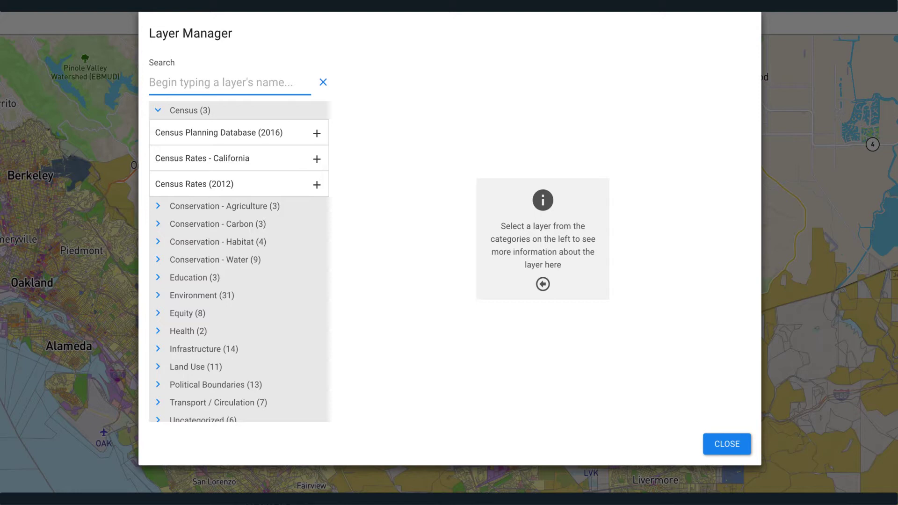
{"action": "left_click", "coordinate": [156, 296]}
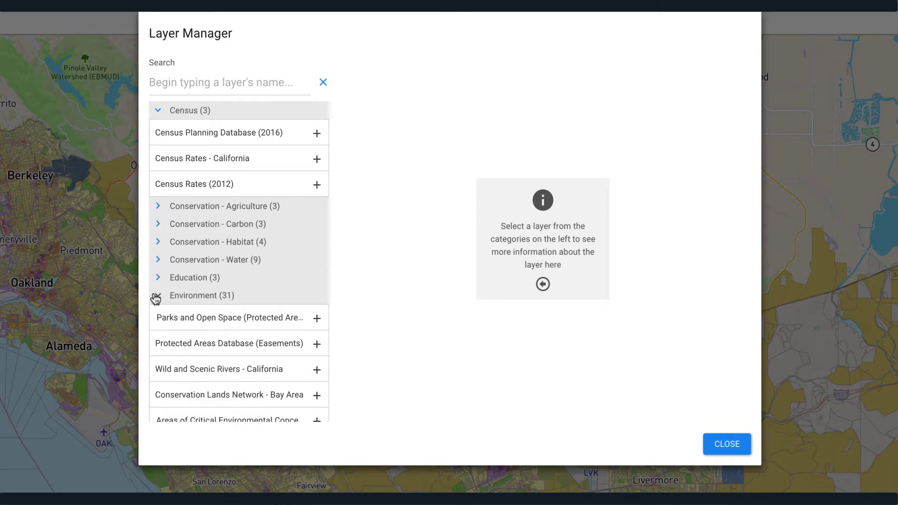
{"action": "scroll", "coordinate": [193, 298], "scroll_direction": "down", "scroll_amount": 5}
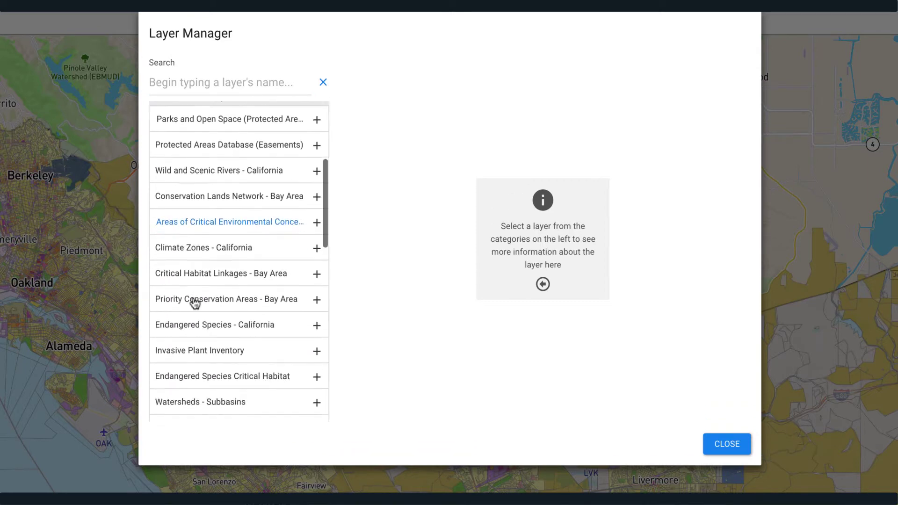
{"action": "scroll", "coordinate": [217, 298], "scroll_direction": "up", "scroll_amount": 1}
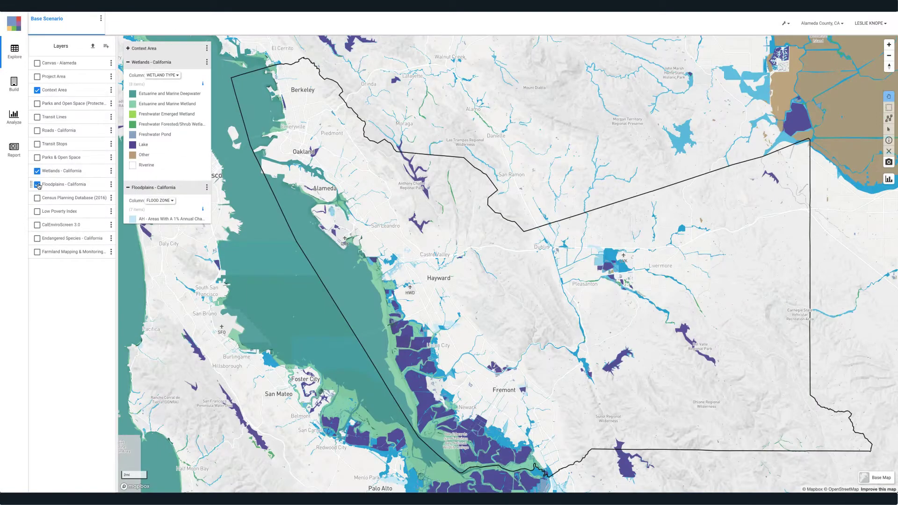
Replace the Floodplains - California and Wetlands - California layers on the map with the Low Poverty Index layer
{"action": "left_click", "coordinate": [37, 184]}
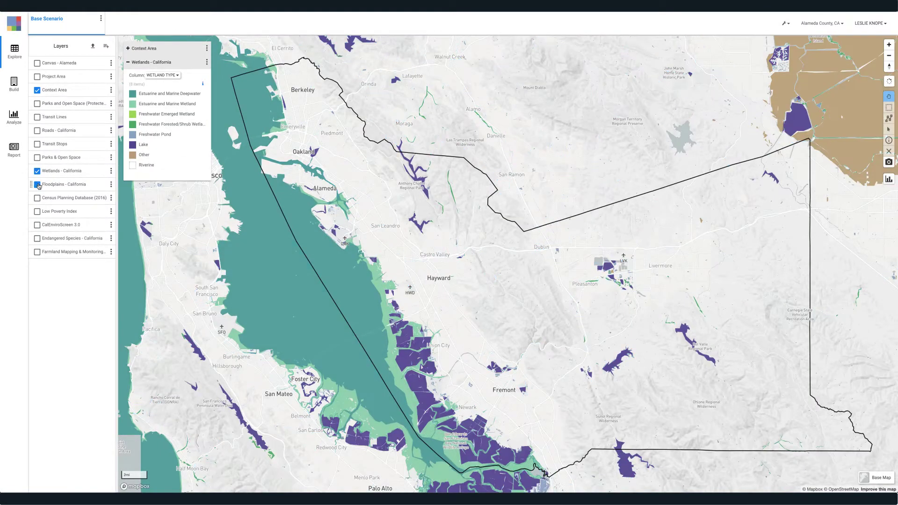
{"action": "left_click", "coordinate": [37, 171]}
{"action": "left_click", "coordinate": [37, 212]}
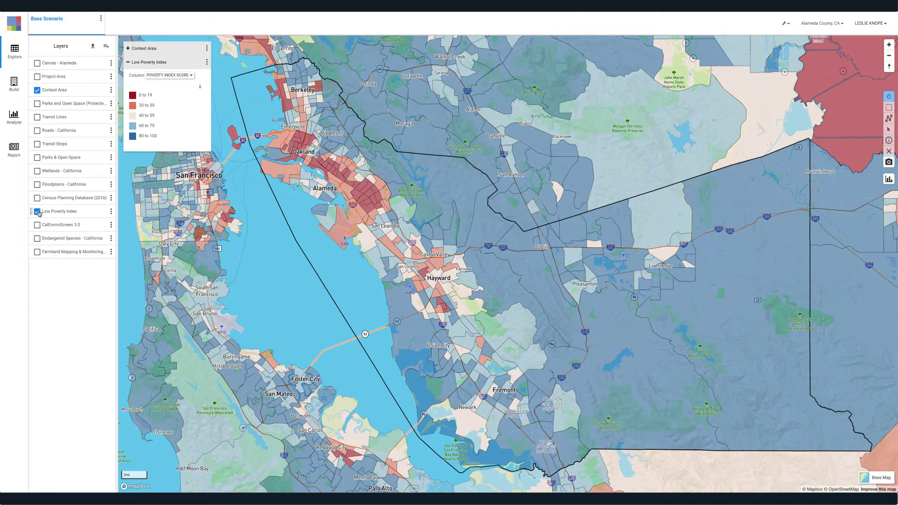
Switch from the Low Poverty Index layer to CalEnviroScreen 3.0, and add Transit Lines to the roads map
{"action": "left_click", "coordinate": [37, 211]}
{"action": "left_click", "coordinate": [38, 225]}
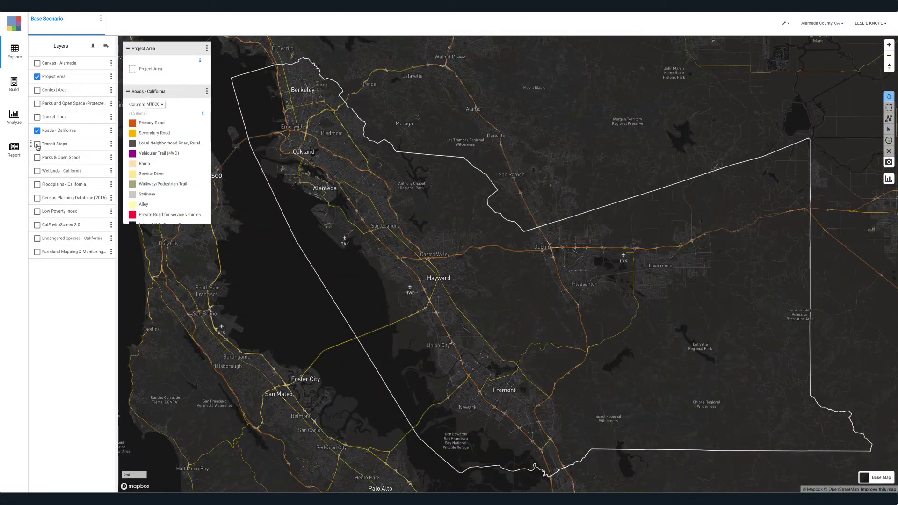
{"action": "left_click", "coordinate": [37, 117]}
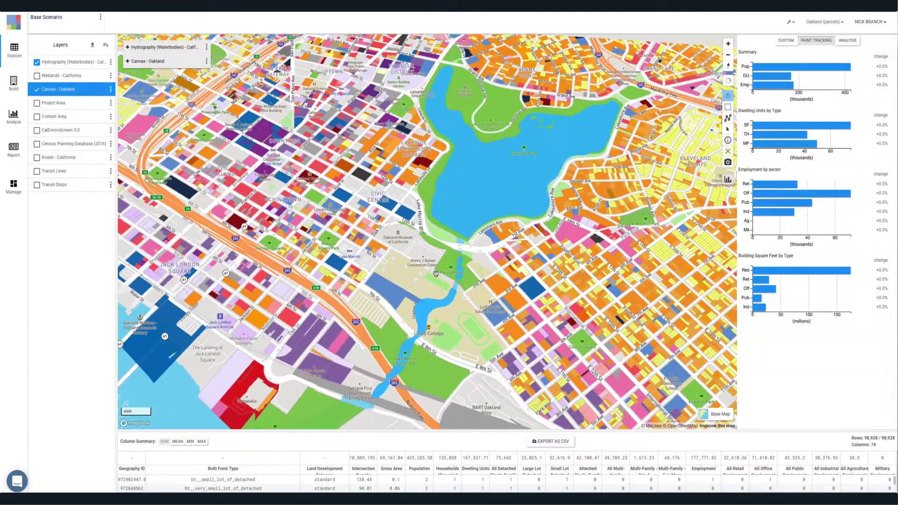
Tilt the Oakland canvas map into a perspective view and display 3D buildings on it
{"action": "scroll", "coordinate": [436, 273], "scroll_direction": "down", "scroll_amount": 3}
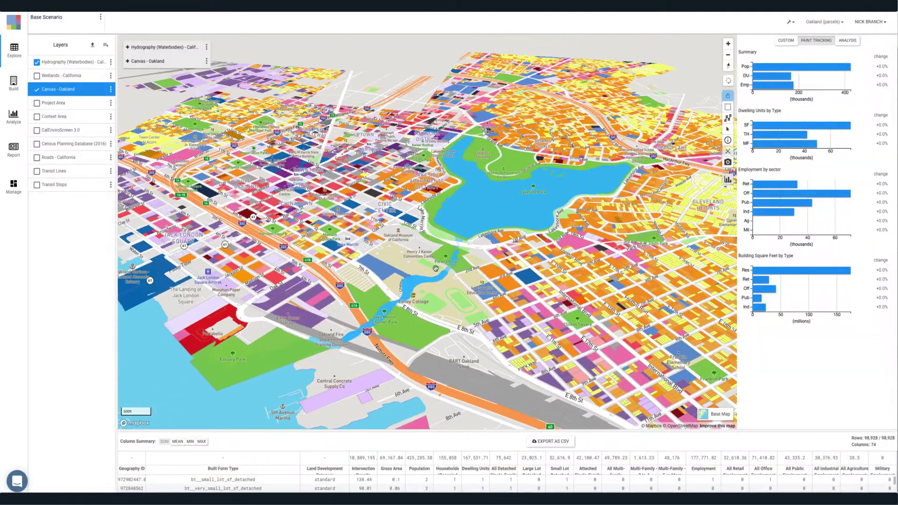
{"action": "mouse_move", "coordinate": [716, 414]}
{"action": "left_click", "coordinate": [670, 352]}
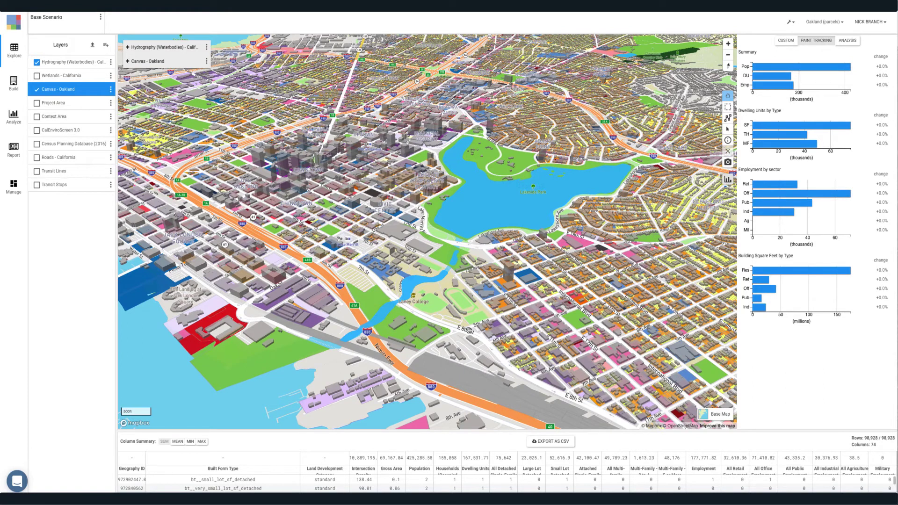
{"action": "left_click_drag", "start_coordinate": [469, 331], "coordinate": [508, 346]}
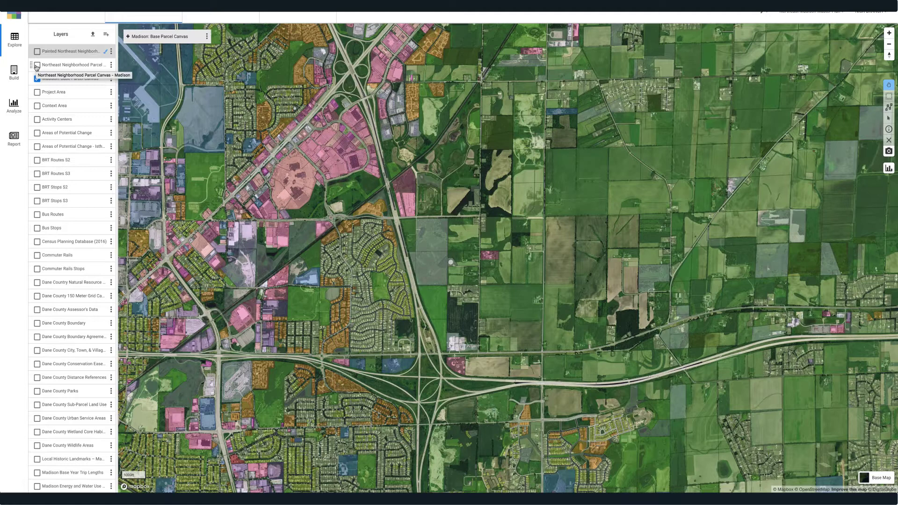
Show the painted Northeast Neighborhood canvas layer on the Madison map
{"action": "left_click", "coordinate": [37, 51]}
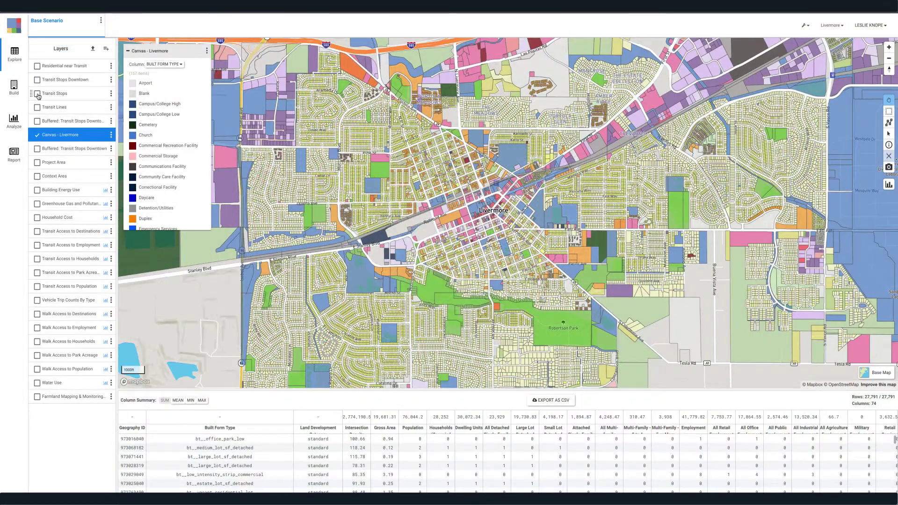
Show the Transit Stops, Transit Lines and Buffered: Transit Stops Downtown layers over the Livermore canvas
{"action": "left_click", "coordinate": [37, 94]}
{"action": "left_click", "coordinate": [38, 108]}
{"action": "left_click", "coordinate": [38, 121]}
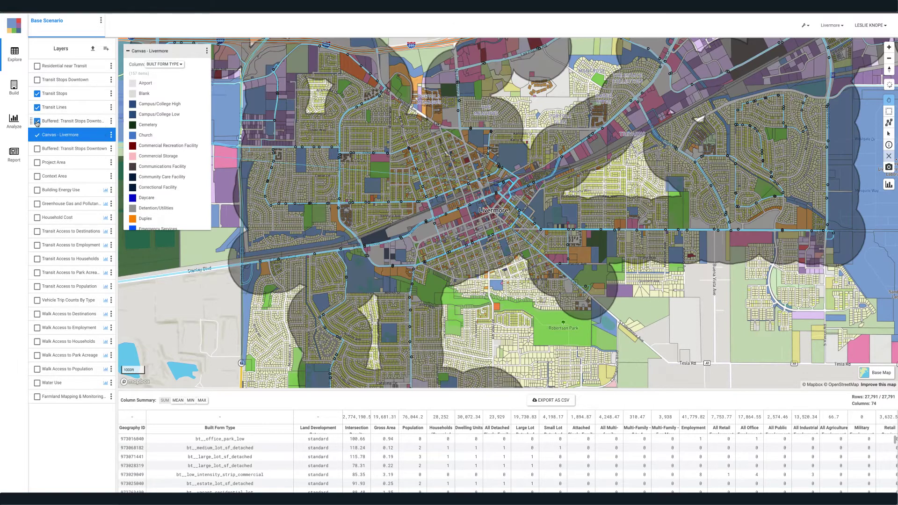
Filter the Canvas - Livermore layer by Built Form Type to medium_lot_sf_detached, suburban_townhome and suburban_multifamily
{"action": "left_click", "coordinate": [109, 137]}
{"action": "left_click", "coordinate": [140, 114]}
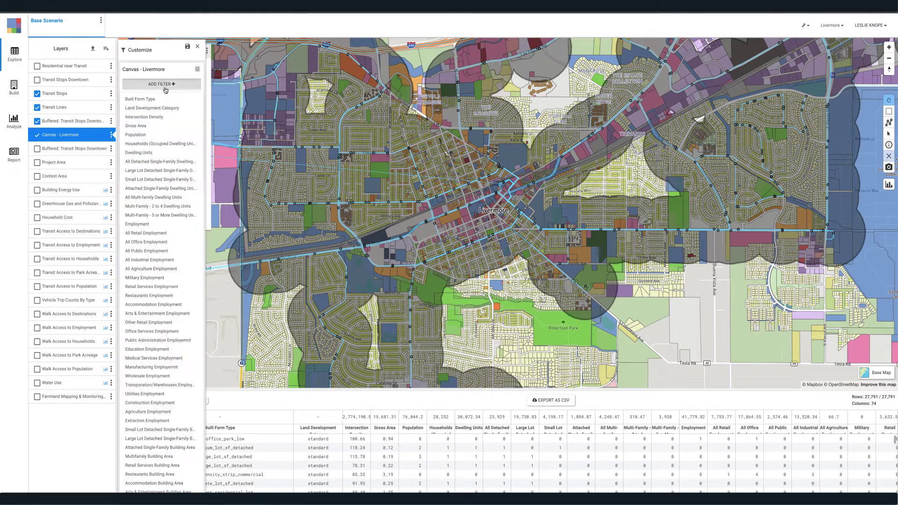
{"action": "left_click", "coordinate": [124, 322]}
{"action": "scroll", "coordinate": [124, 346], "scroll_direction": "down", "scroll_amount": 3}
{"action": "left_click", "coordinate": [124, 358]}
{"action": "left_click", "coordinate": [125, 349]}
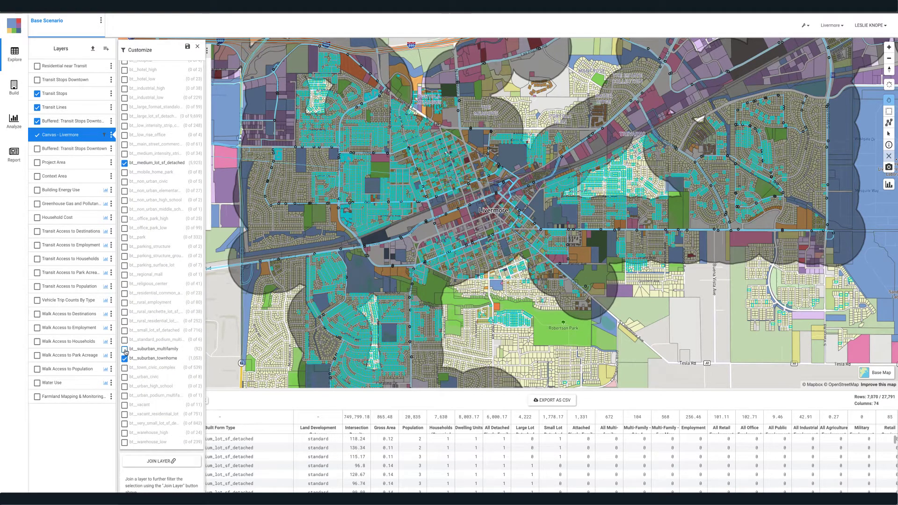
{"action": "scroll", "coordinate": [153, 144], "scroll_direction": "up", "scroll_amount": 5}
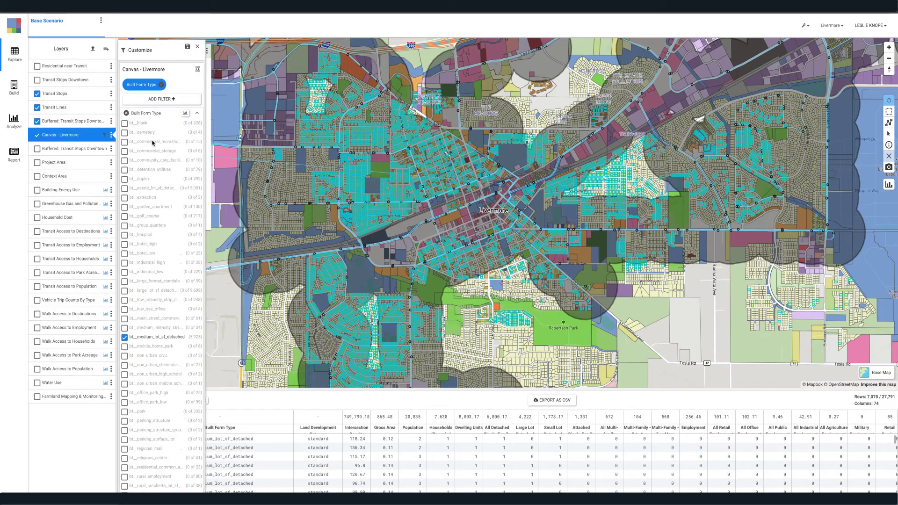
Join the Transit Stops layer to the Livermore canvas filter with a buffer distance of 1360 feet
{"action": "left_click", "coordinate": [197, 113]}
{"action": "left_click", "coordinate": [178, 130]}
{"action": "left_click", "coordinate": [155, 172]}
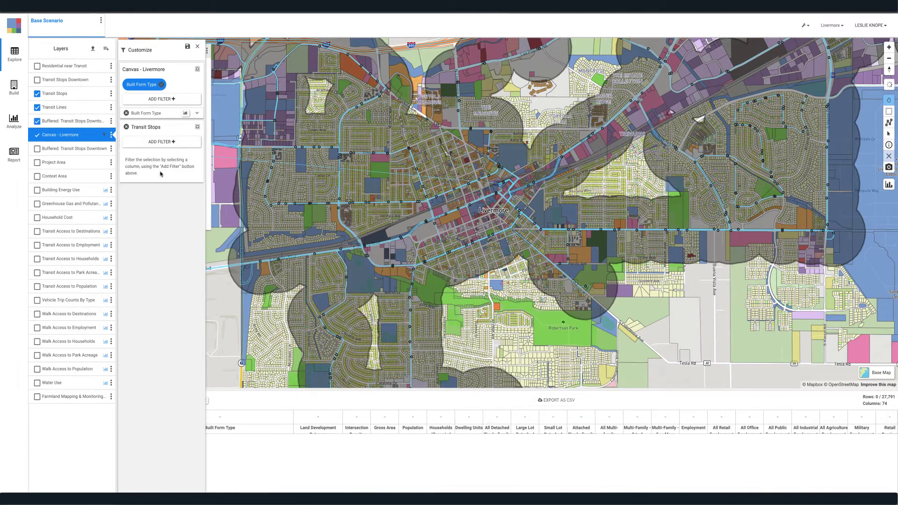
{"action": "left_click", "coordinate": [190, 146]}
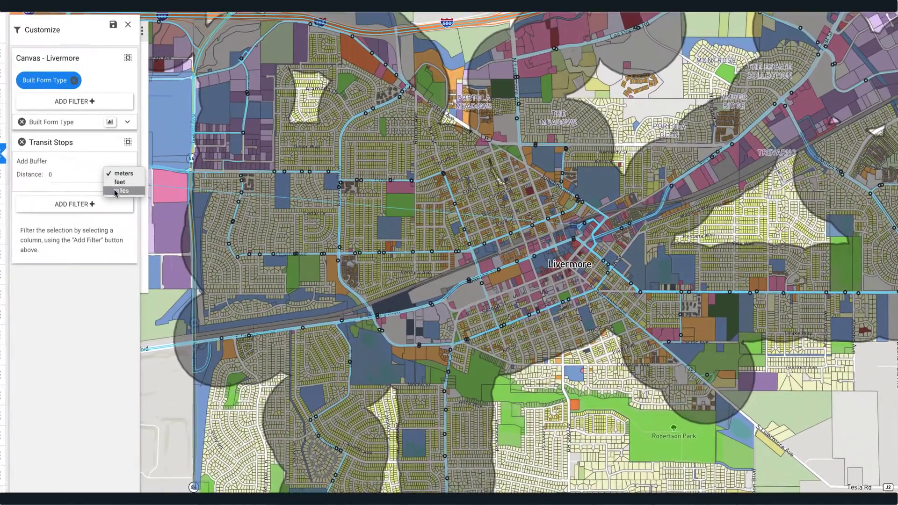
{"action": "left_click", "coordinate": [120, 182]}
{"action": "type", "text": "1360"}
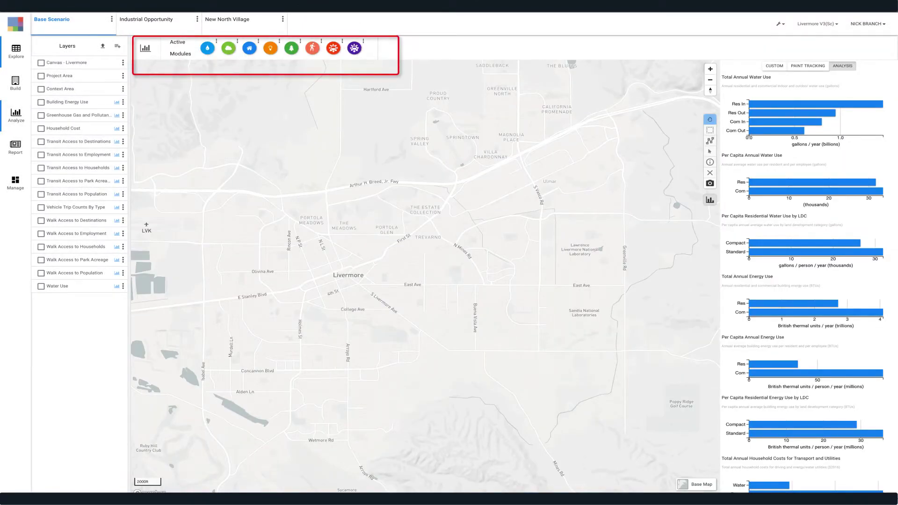
View the base scenario's water use, building energy use and walk access analysis modules
{"action": "left_click", "coordinate": [208, 48]}
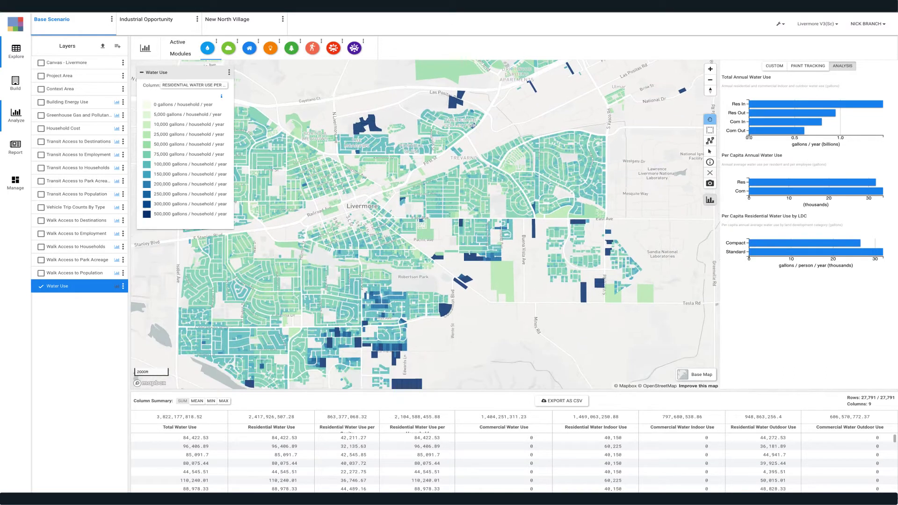
{"action": "left_click", "coordinate": [270, 49]}
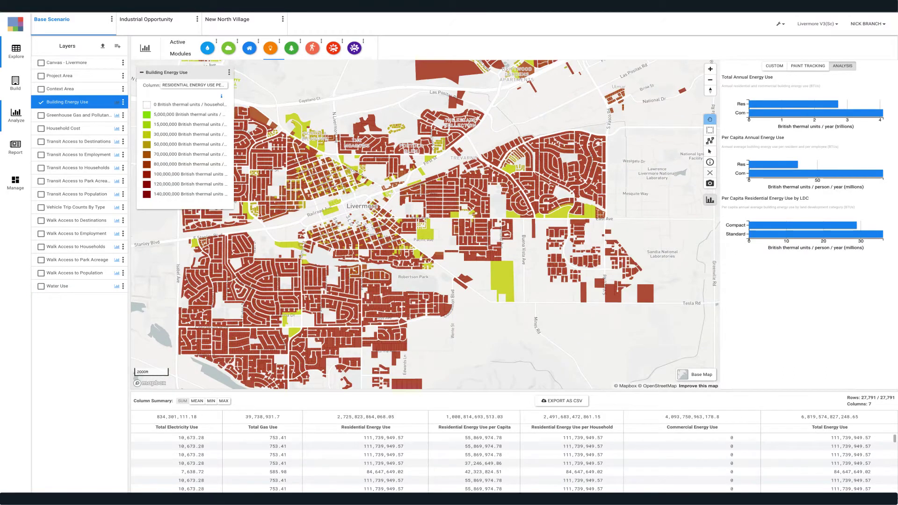
{"action": "left_click", "coordinate": [313, 49]}
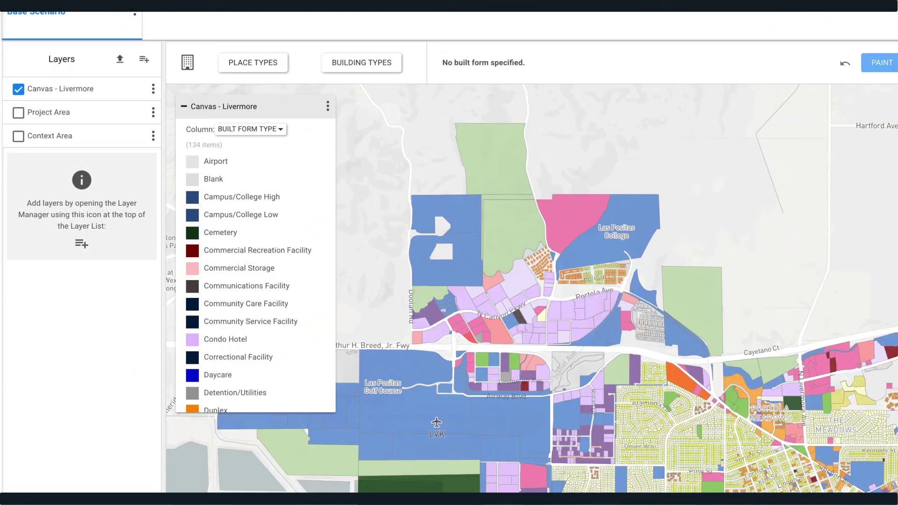
Create a new scenario from the Base Scenario
{"action": "left_click_drag", "start_coordinate": [618, 299], "coordinate": [472, 278]}
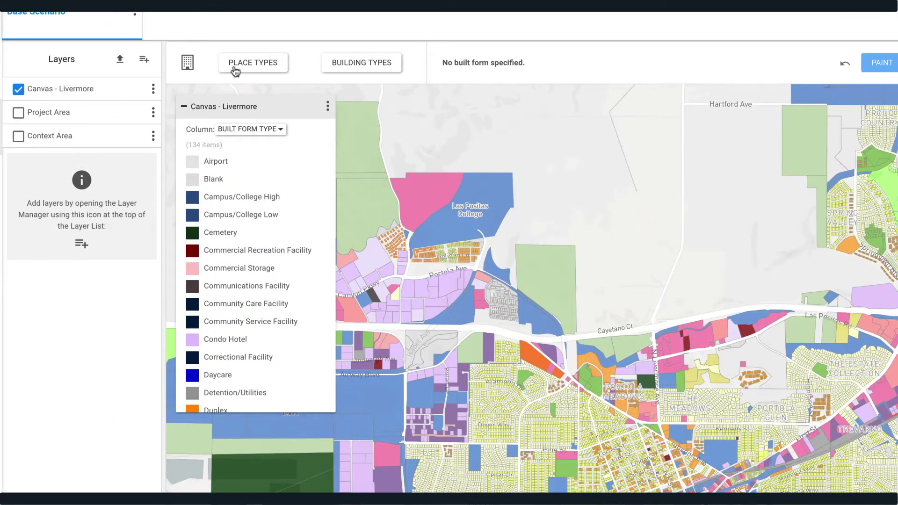
{"action": "left_click", "coordinate": [135, 14]}
{"action": "left_click", "coordinate": [145, 39]}
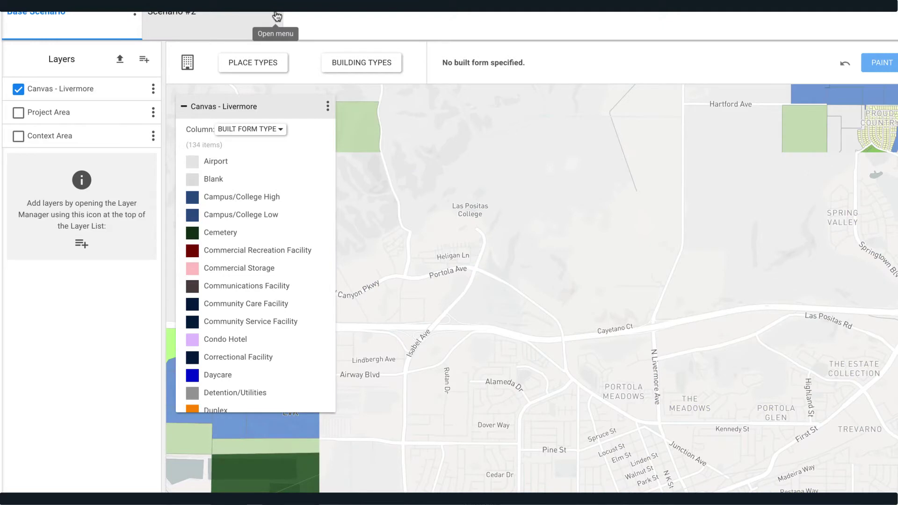
Rename Scenario #2 as "Industrial Opportunity" and save the name
{"action": "left_click", "coordinate": [277, 15]}
{"action": "left_click", "coordinate": [276, 55]}
{"action": "triple_click", "coordinate": [710, 45]}
{"action": "type", "text": "Industrial Opportunity"}
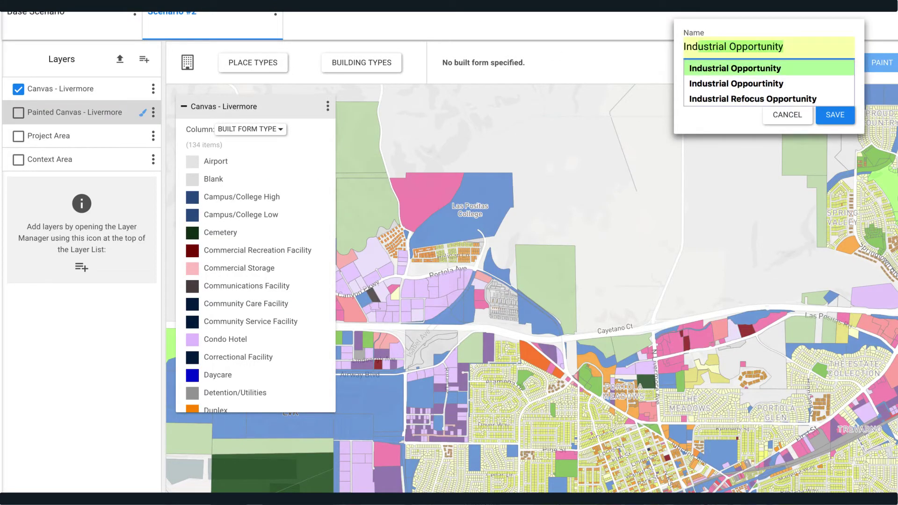
{"action": "left_click", "coordinate": [769, 75]}
{"action": "left_click", "coordinate": [837, 115]}
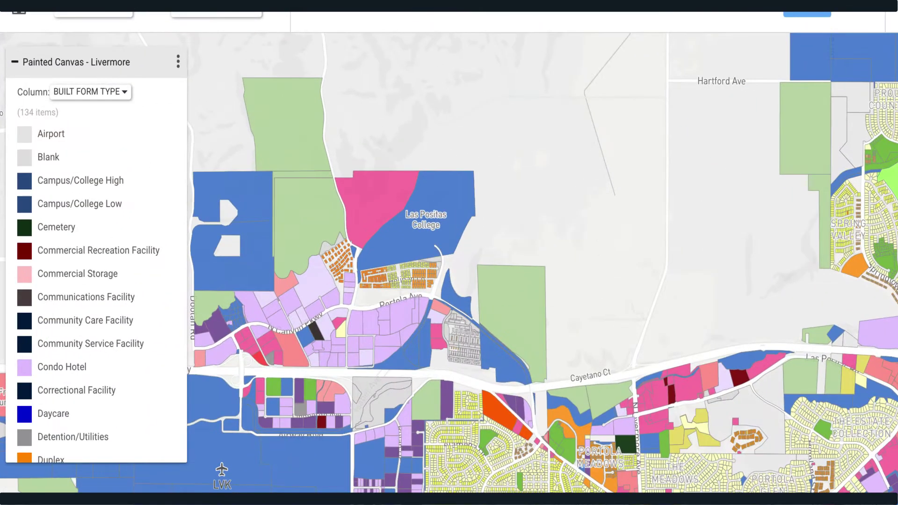
Filter the Painted Canvas - Livermore layer by Built Form Type to select the industrial_low parcels, and close the filter settings
{"action": "left_click_drag", "start_coordinate": [278, 79], "coordinate": [309, 223]}
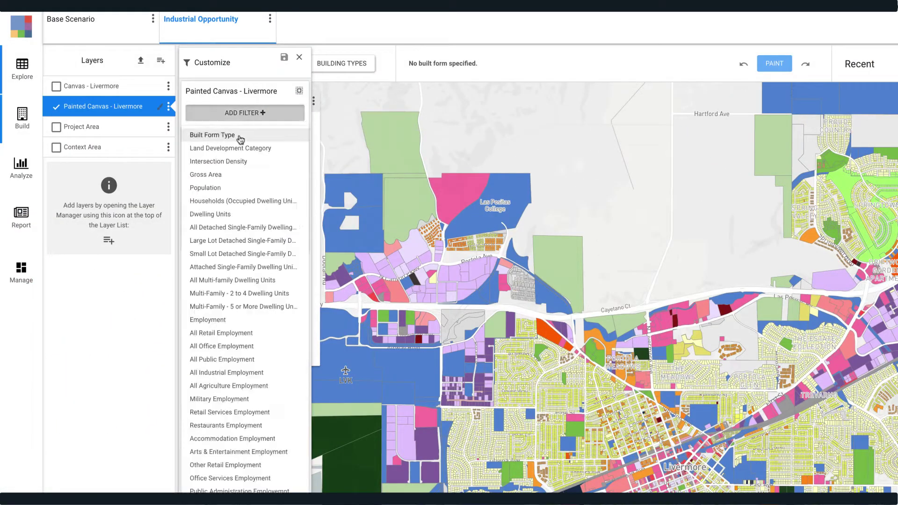
{"action": "left_click", "coordinate": [239, 137]}
{"action": "left_click", "coordinate": [189, 370]}
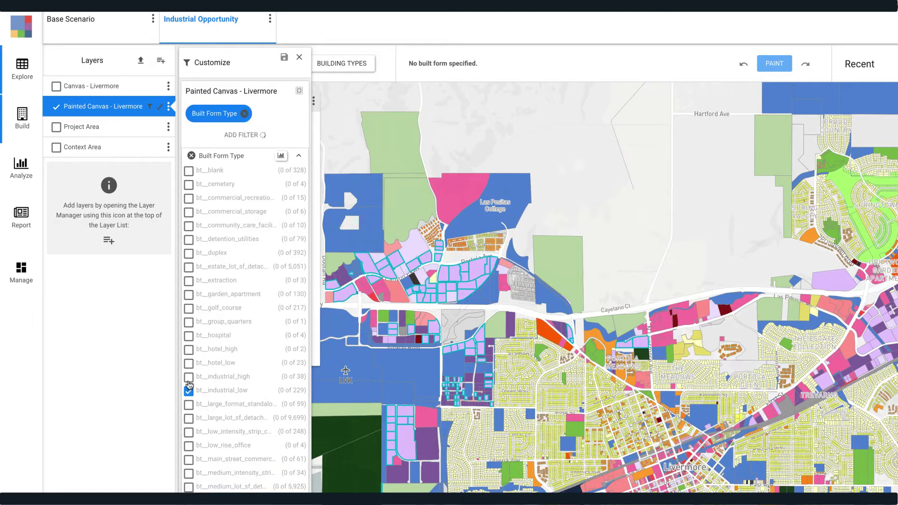
{"action": "left_click", "coordinate": [299, 56]}
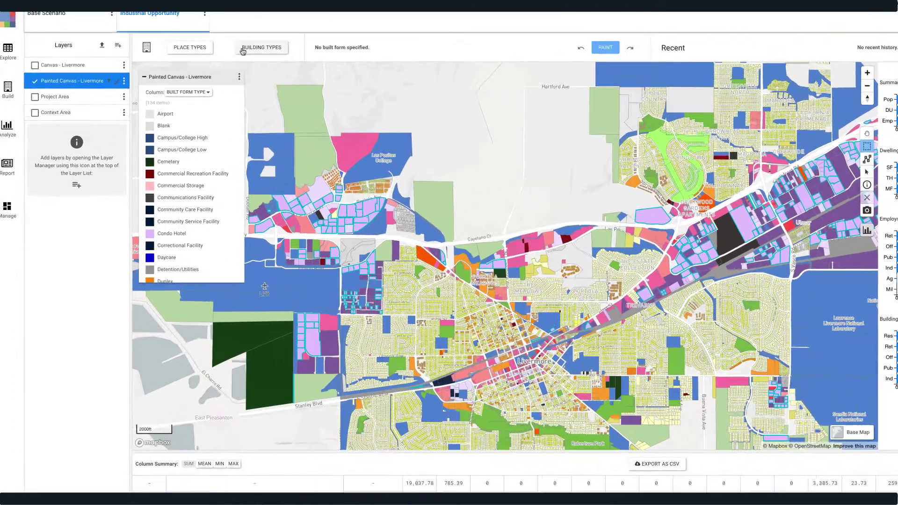
Browse the available building types and examine the details of Suburban Multifamily and Urban Podium Multifamily
{"action": "left_click", "coordinate": [226, 55]}
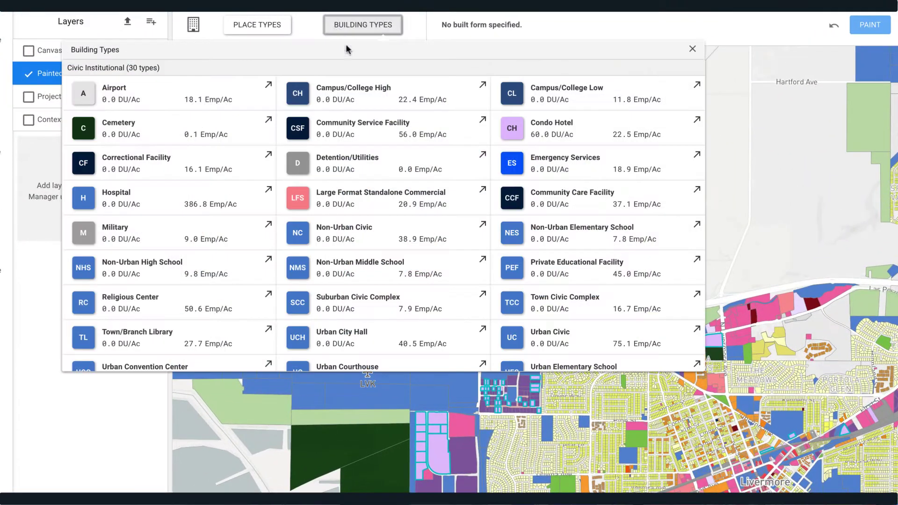
{"action": "scroll", "coordinate": [363, 219], "scroll_direction": "down", "scroll_amount": 7}
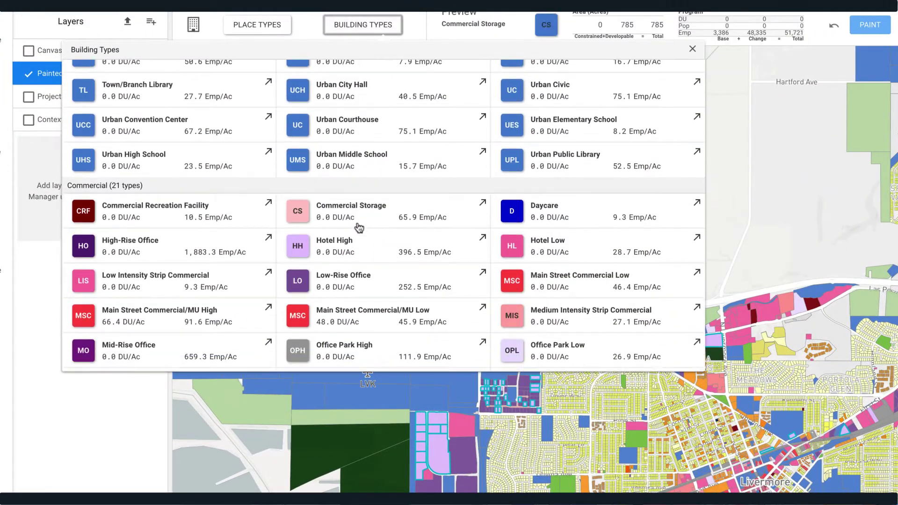
{"action": "scroll", "coordinate": [359, 228], "scroll_direction": "down", "scroll_amount": 10}
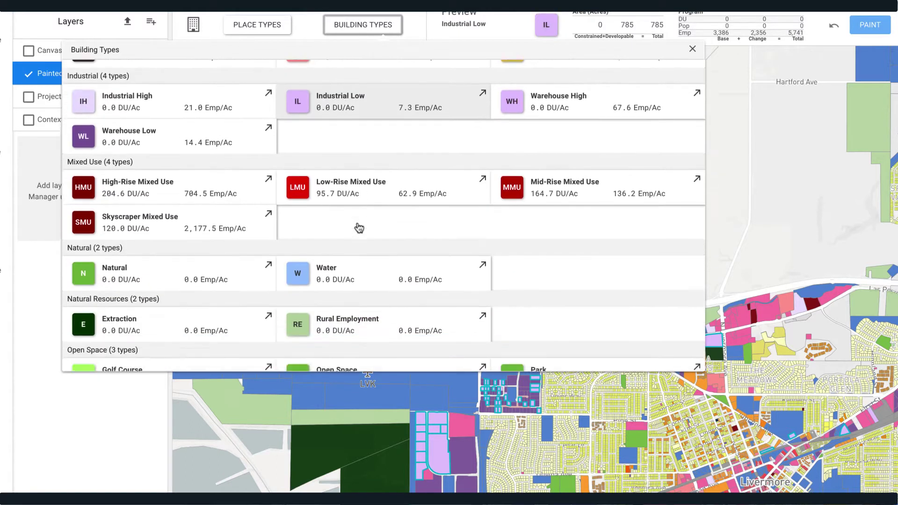
{"action": "scroll", "coordinate": [359, 228], "scroll_direction": "down", "scroll_amount": 10}
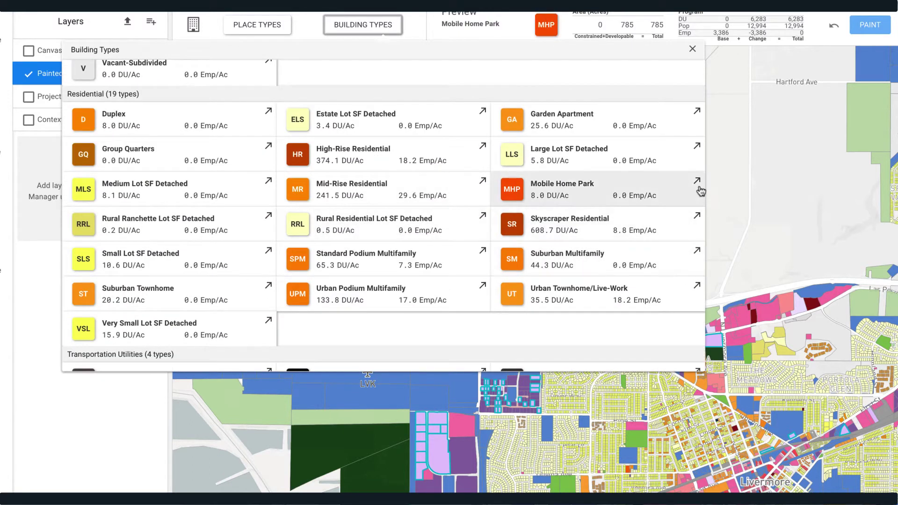
{"action": "left_click", "coordinate": [696, 251]}
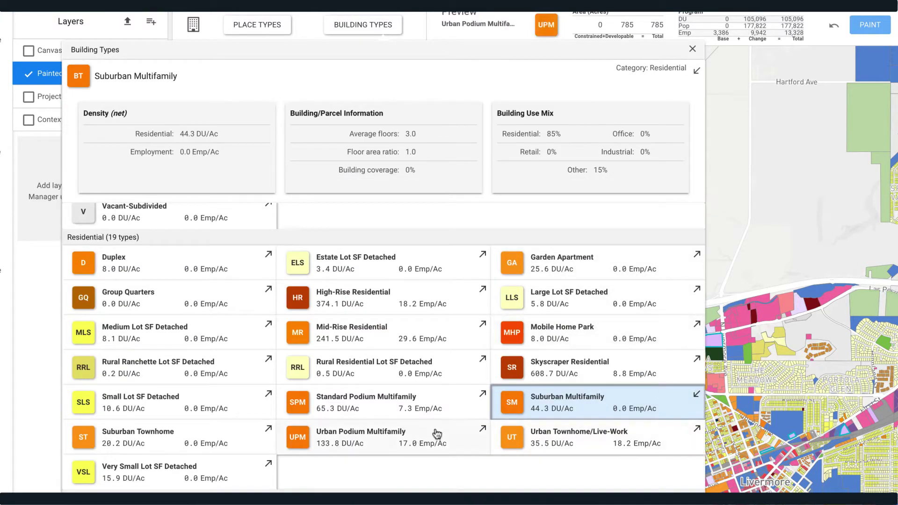
{"action": "left_click", "coordinate": [484, 430]}
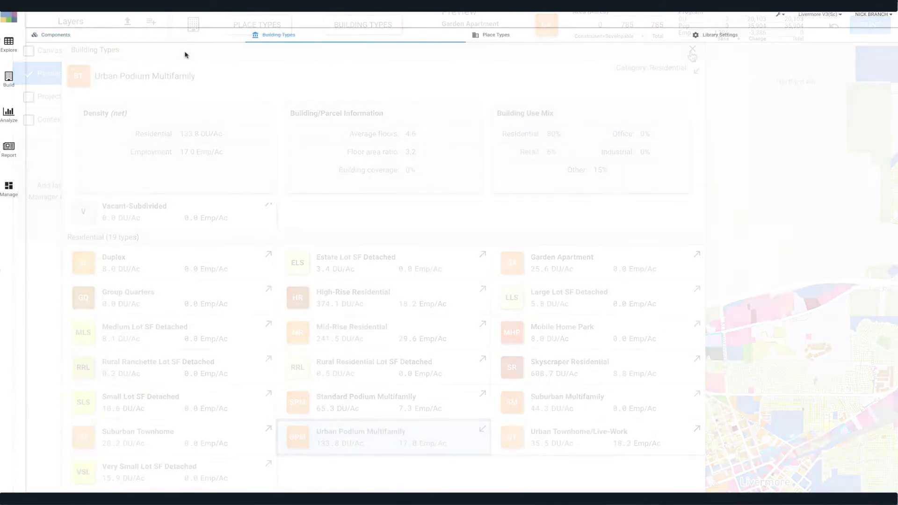
Search the building type library for "Mixed" and examine the High-Rise Mixed Use and Mid-Rise Mixed Use definitions
{"action": "left_click", "coordinate": [66, 56]}
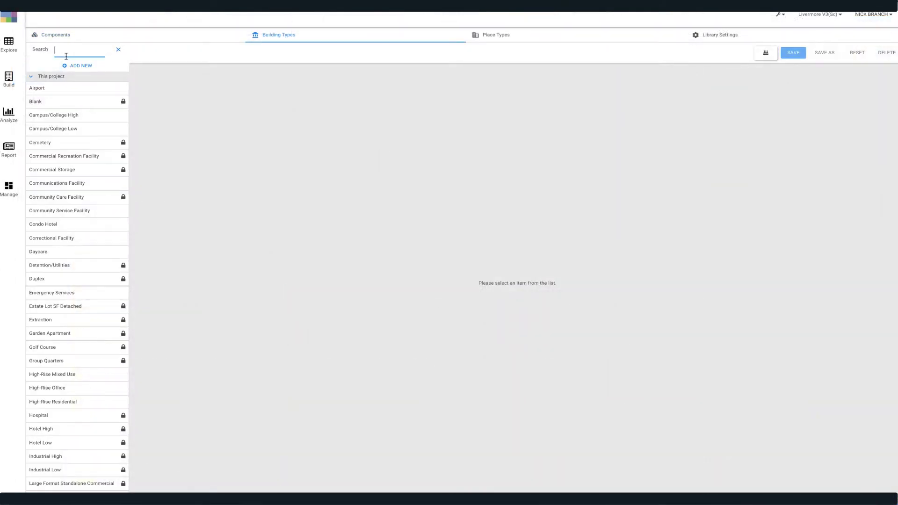
{"action": "type", "text": "Mixed"}
{"action": "left_click", "coordinate": [67, 87]}
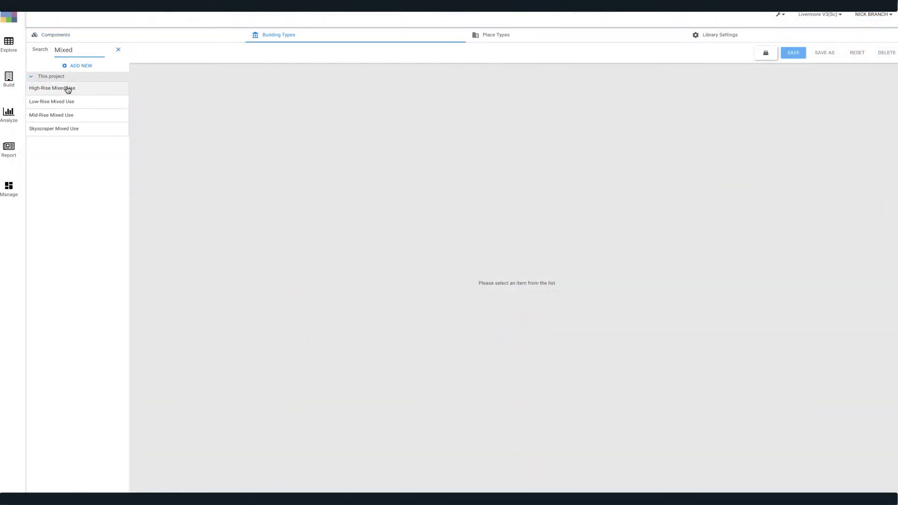
{"action": "scroll", "coordinate": [360, 295], "scroll_direction": "down", "scroll_amount": 2}
{"action": "scroll", "coordinate": [360, 296], "scroll_direction": "up", "scroll_amount": 3}
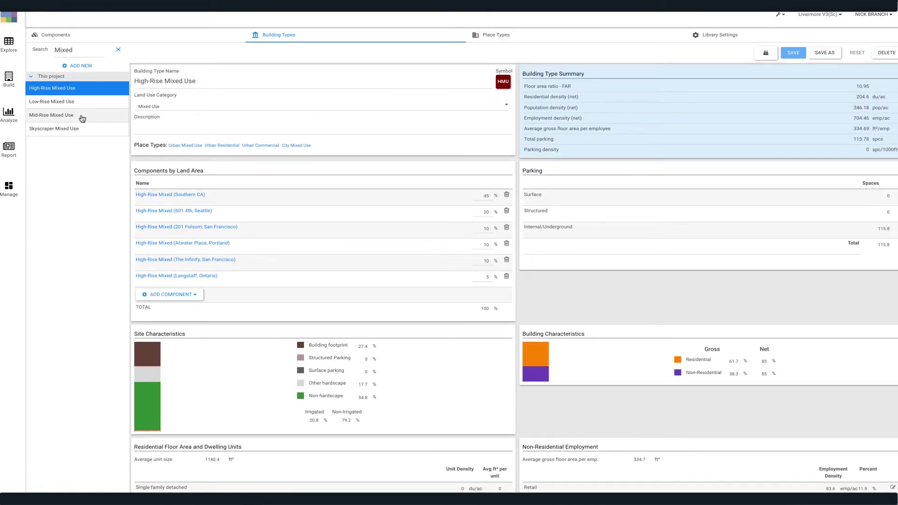
{"action": "left_click", "coordinate": [83, 116]}
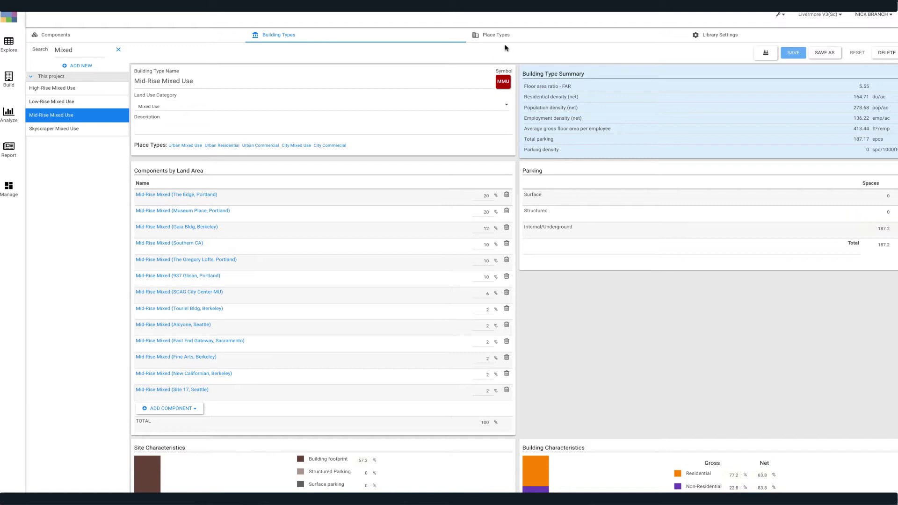
Search the place type library for "Mixed" and examine the Urban Mixed Use and Village Mixed Use definitions
{"action": "left_click", "coordinate": [500, 36]}
{"action": "left_click", "coordinate": [85, 54]}
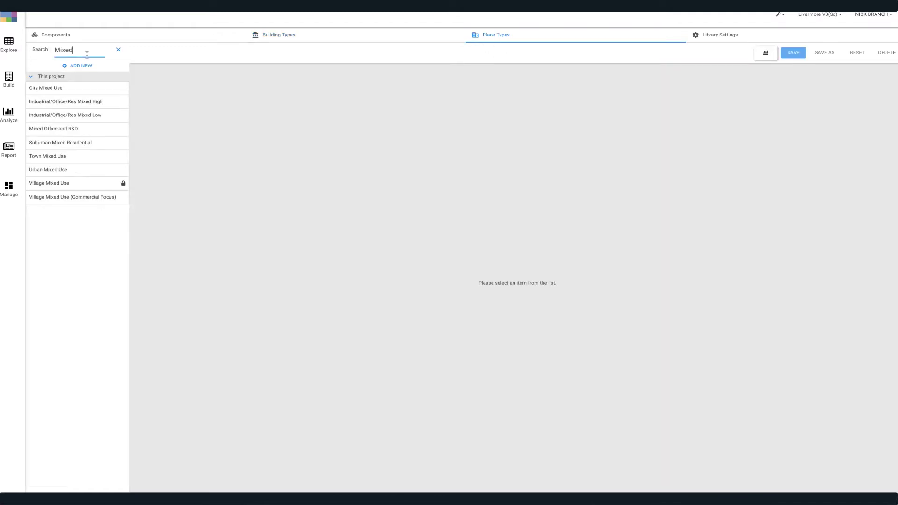
{"action": "left_click", "coordinate": [73, 170]}
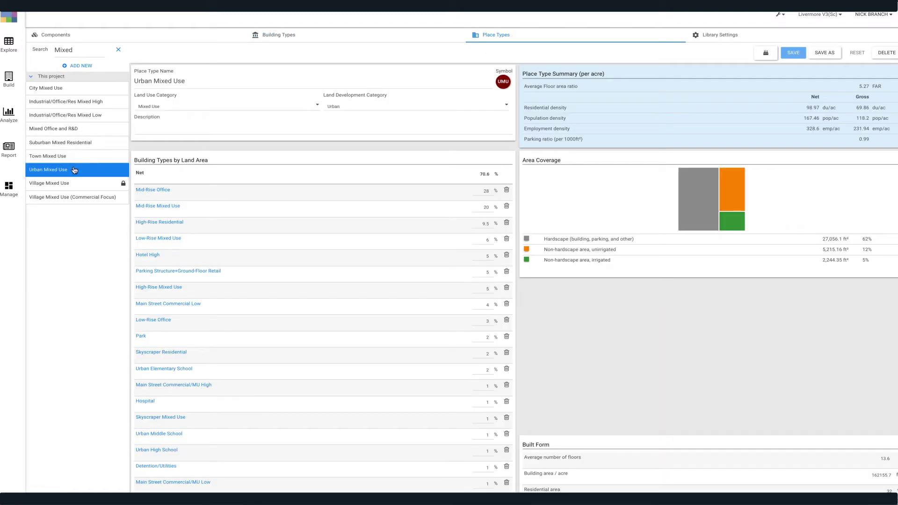
{"action": "left_click", "coordinate": [74, 184]}
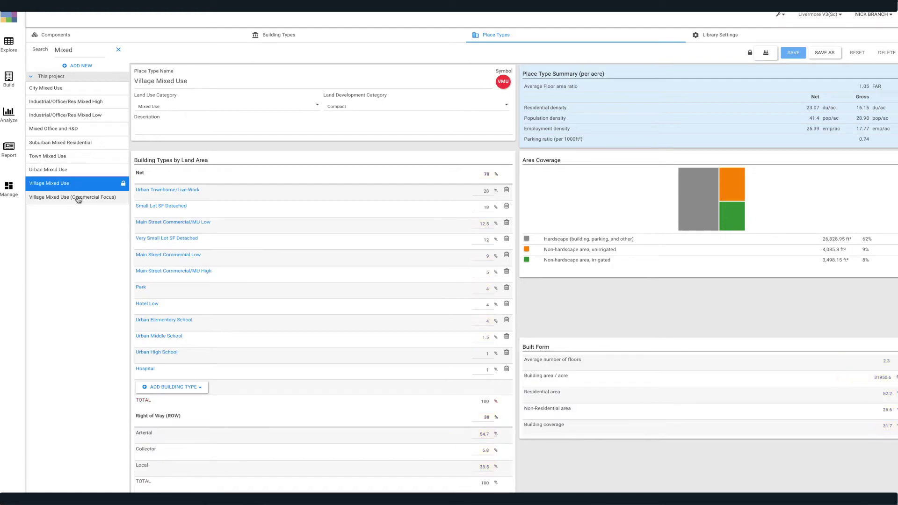
Set the Main Street Commercial/MU Low share of the Village Mixed Use (Commercial Focus) place type to 20%
{"action": "left_click", "coordinate": [78, 198]}
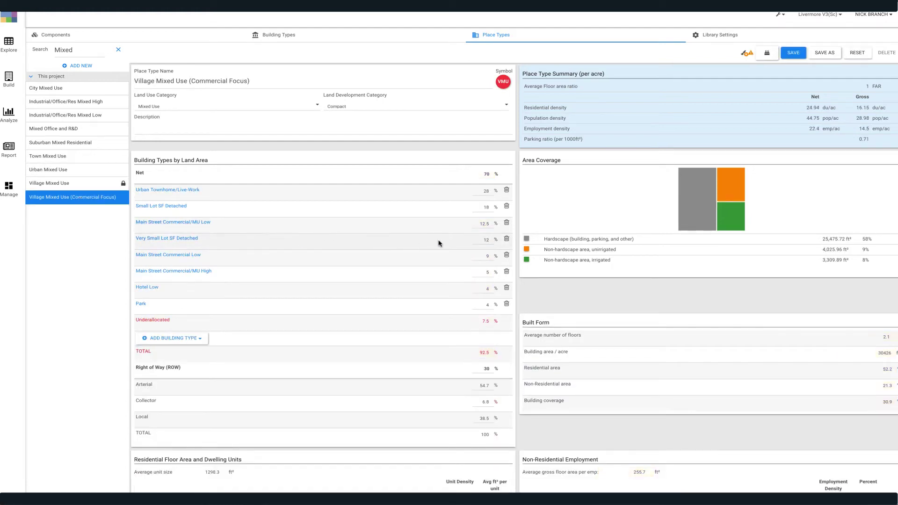
{"action": "scroll", "coordinate": [471, 242], "scroll_direction": "down", "scroll_amount": 2}
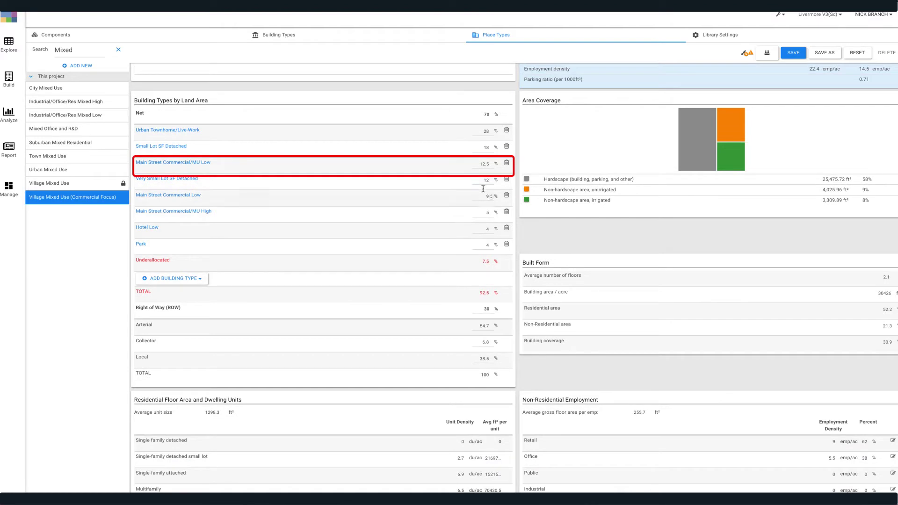
{"action": "double_click", "coordinate": [482, 165]}
{"action": "type", "text": "20"}
{"action": "scroll", "coordinate": [543, 338], "scroll_direction": "down", "scroll_amount": 1}
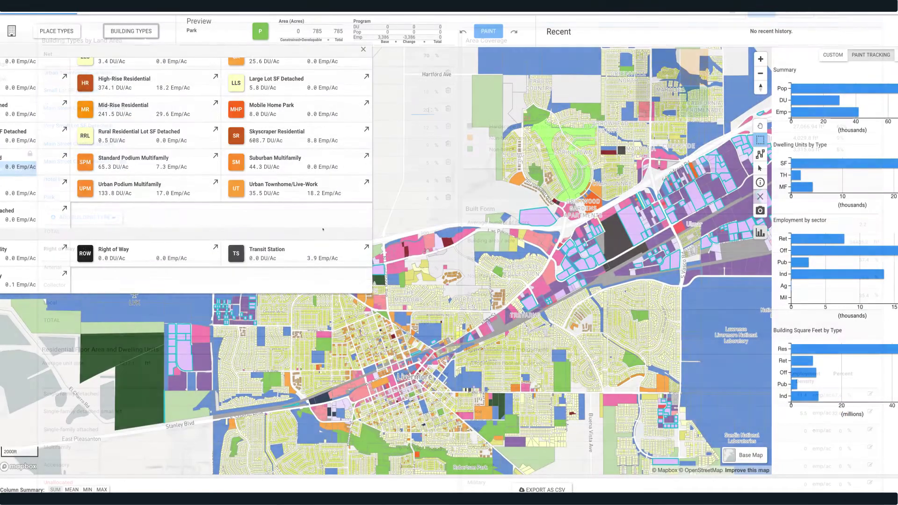
Paint the selected low-industrial parcels with the Suburban Multifamily building type
{"action": "left_click", "coordinate": [280, 159]}
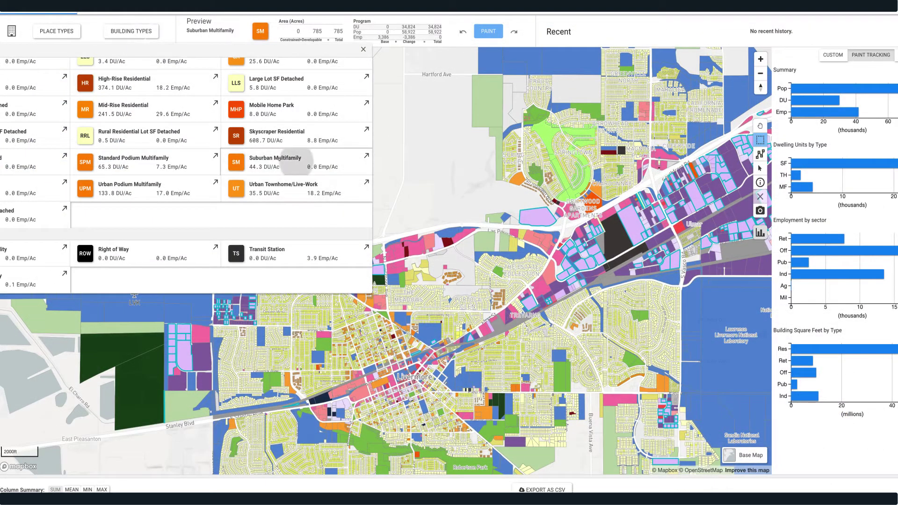
{"action": "left_click", "coordinate": [488, 31]}
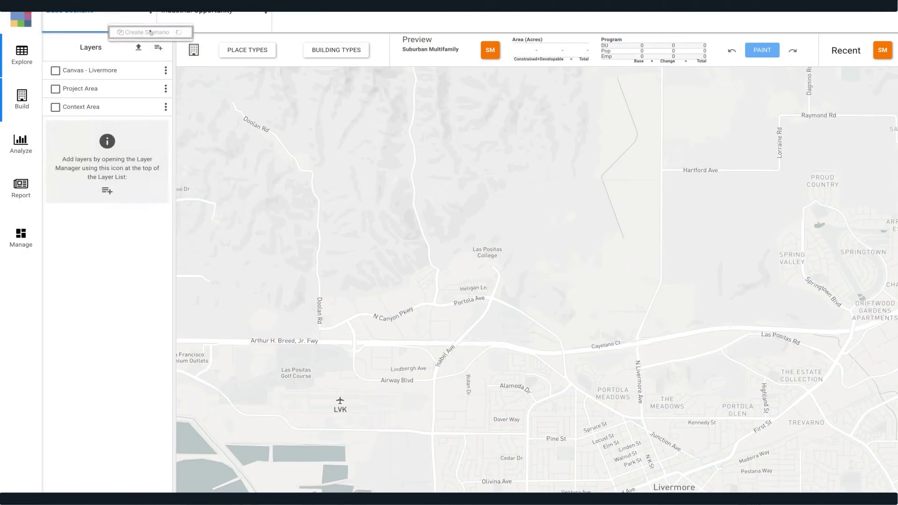
Create another scenario from the Base Scenario and name it "New North Village"
{"action": "left_click", "coordinate": [381, 12]}
{"action": "left_click", "coordinate": [361, 44]}
{"action": "triple_click", "coordinate": [622, 38]}
{"action": "type", "text": "New North Village"}
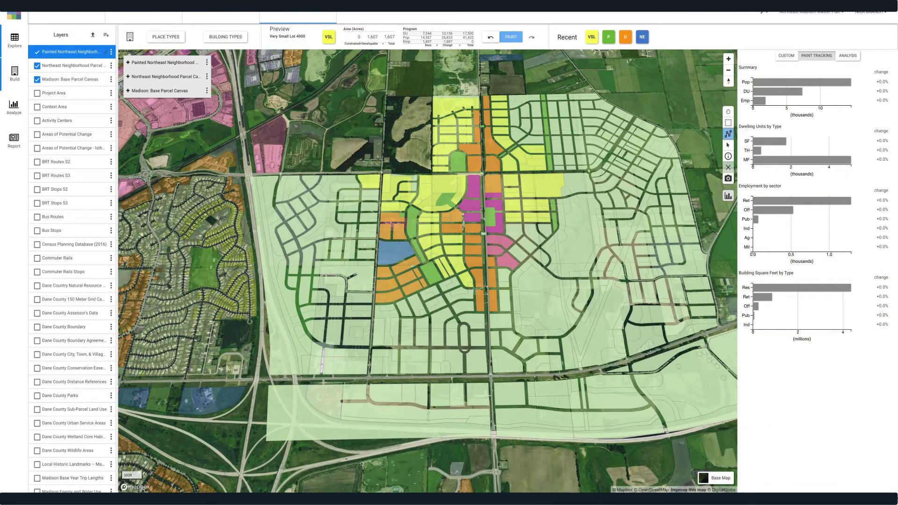
Select parcels in the Painted Northeast Neighborhood layer and paint them with the Very Small Lot 4000 type
{"action": "left_click", "coordinate": [369, 213]}
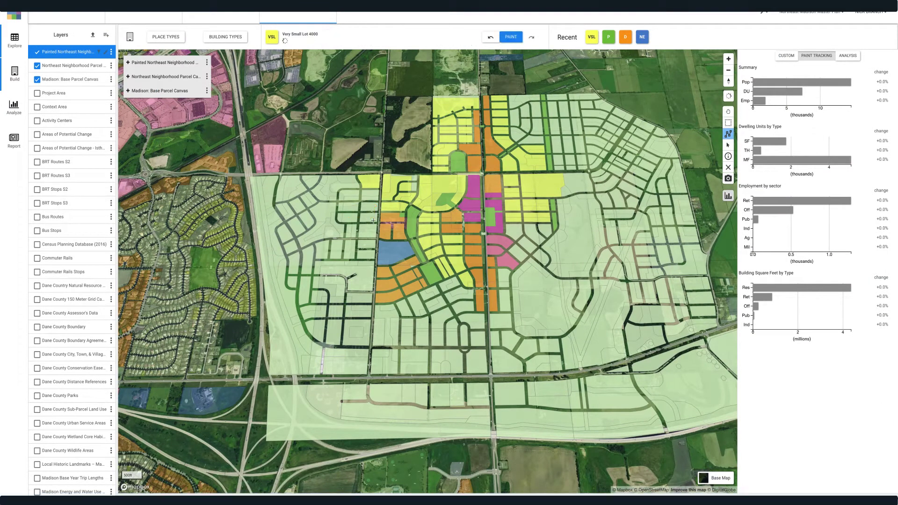
{"action": "left_click", "coordinate": [624, 40]}
{"action": "left_click", "coordinate": [592, 38]}
{"action": "left_click", "coordinate": [513, 37]}
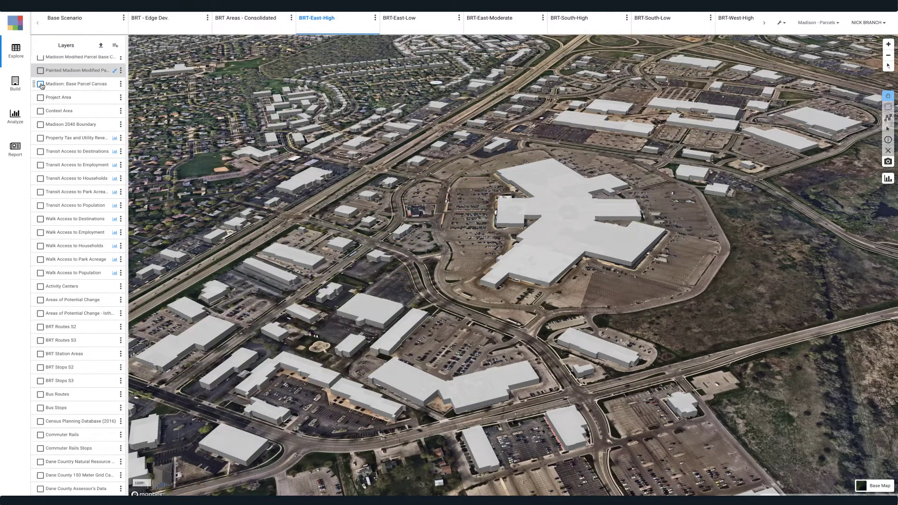
Toggle the Madison: Base Parcel Canvas and painted Madison modified parcel layers on the 3D map of the BRT-East-High scenario
{"action": "left_click", "coordinate": [40, 85]}
{"action": "left_click", "coordinate": [40, 71]}
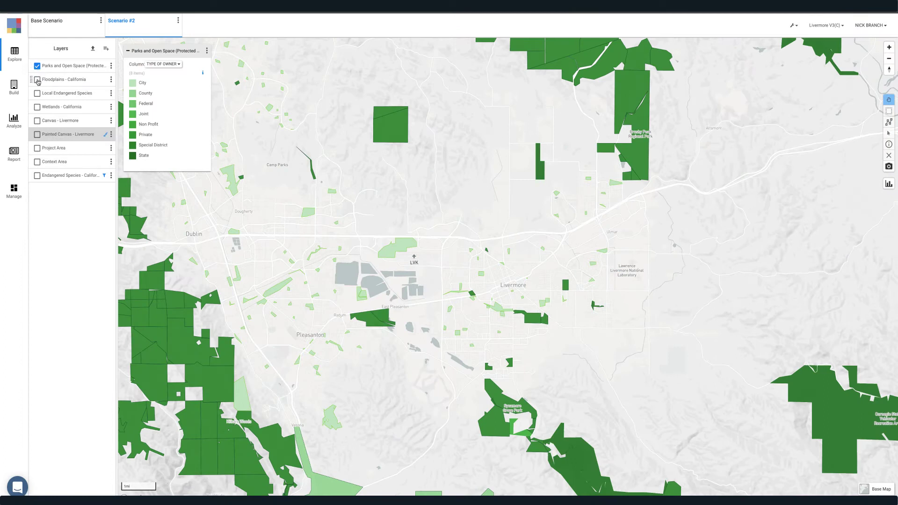
Show the Floodplains - California, Wetlands - California and Local Endangered Species layers on the Scenario #2 map
{"action": "left_click", "coordinate": [37, 80]}
{"action": "left_click", "coordinate": [37, 107]}
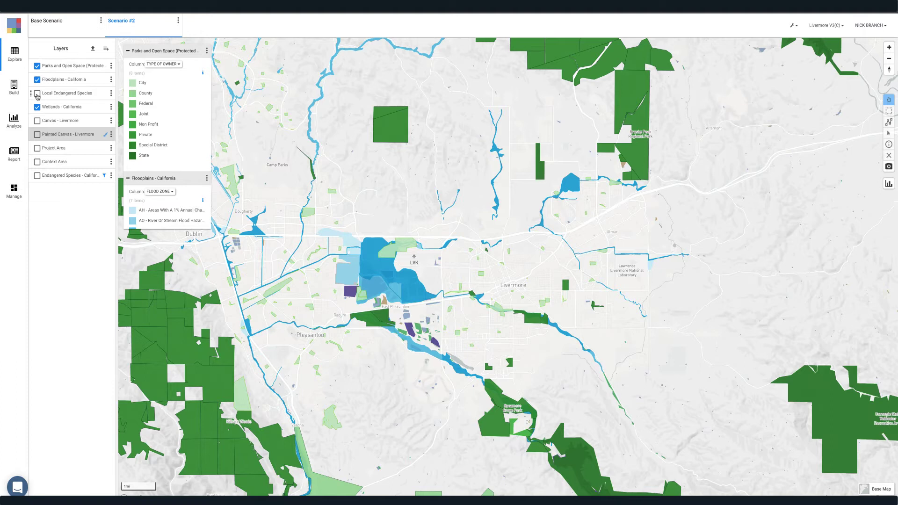
{"action": "left_click", "coordinate": [37, 93]}
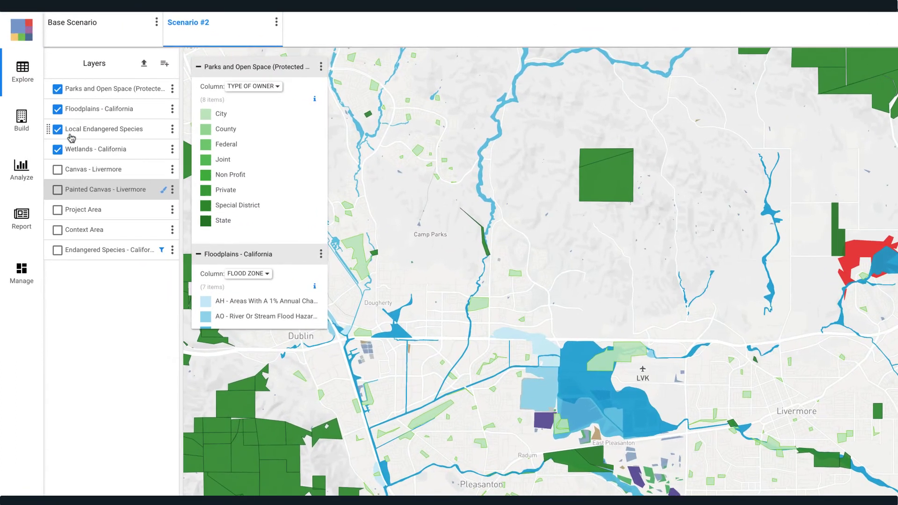
Add the wetlands, local endangered species, floodplains, and parks and open space layers as constraints
{"action": "left_click", "coordinate": [111, 106]}
{"action": "left_click", "coordinate": [172, 130]}
{"action": "left_click", "coordinate": [210, 119]}
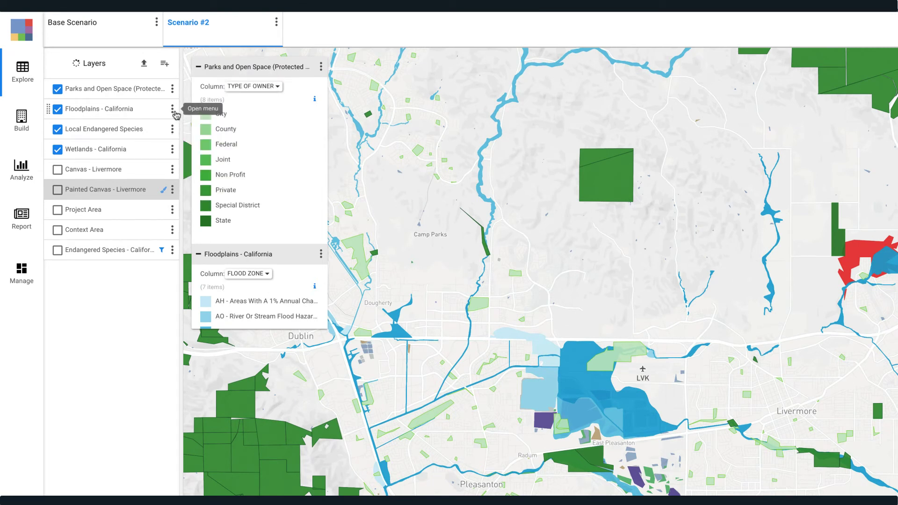
{"action": "left_click", "coordinate": [173, 108]}
{"action": "left_click", "coordinate": [199, 111]}
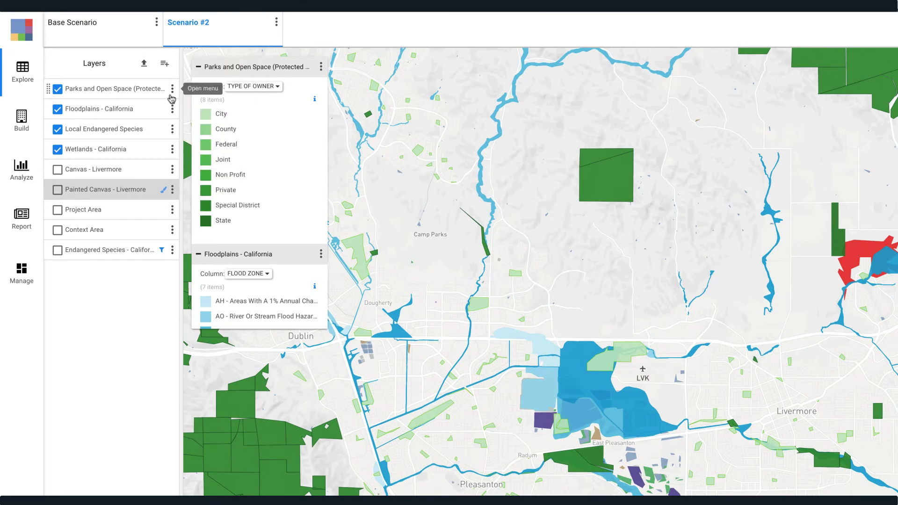
{"action": "left_click", "coordinate": [172, 89]}
{"action": "left_click", "coordinate": [202, 85]}
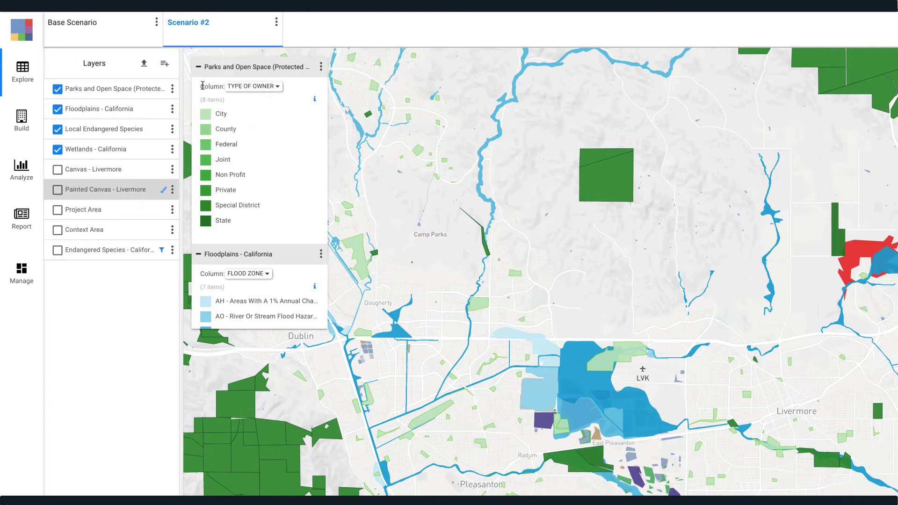
Enable the Wetlands - California and Local Endangered Species constraints for Scenario #2 and apply the changes
{"action": "left_click", "coordinate": [276, 22]}
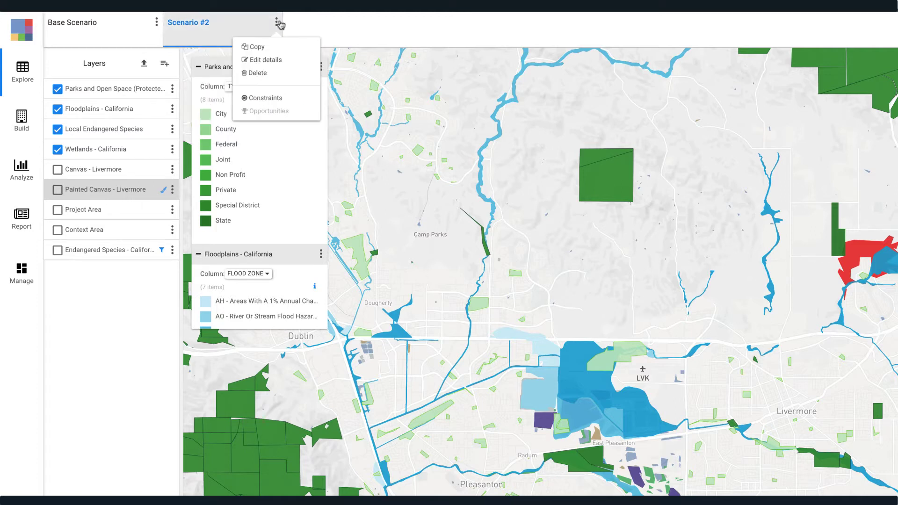
{"action": "left_click", "coordinate": [267, 99]}
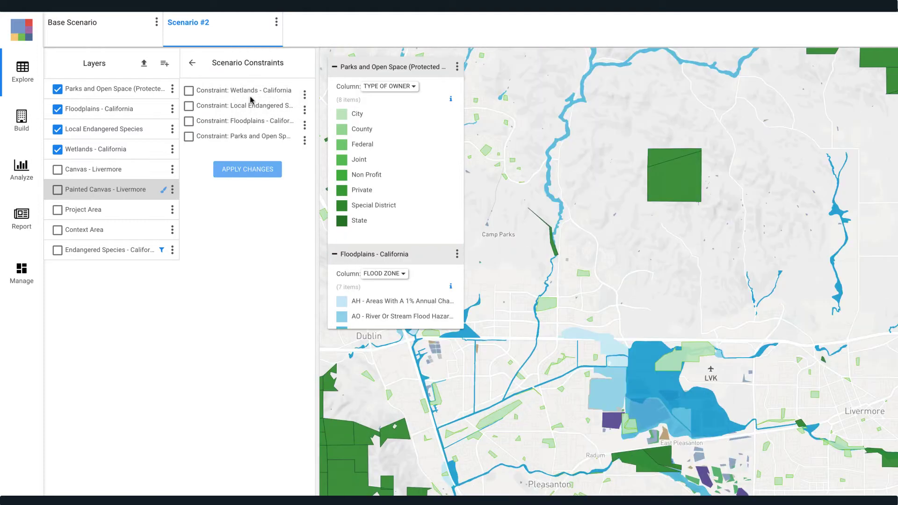
{"action": "left_click", "coordinate": [189, 91]}
{"action": "left_click", "coordinate": [189, 107]}
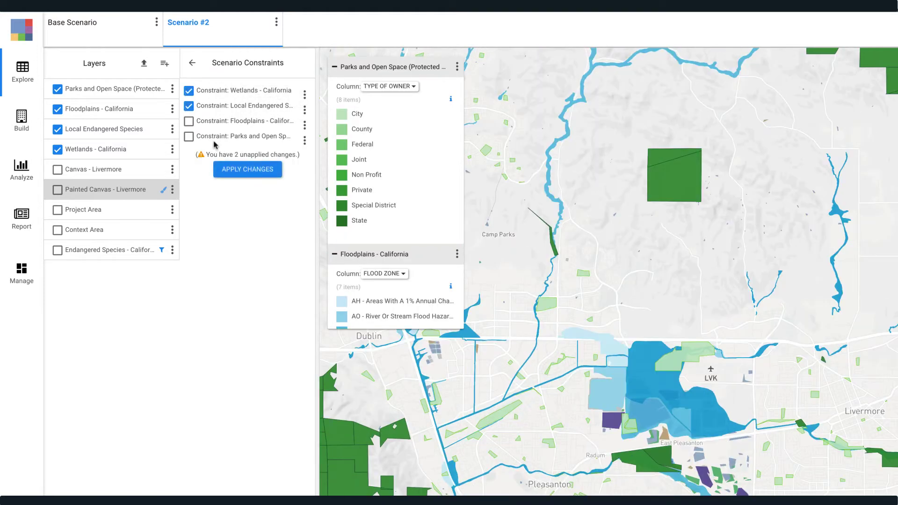
{"action": "left_click", "coordinate": [232, 168]}
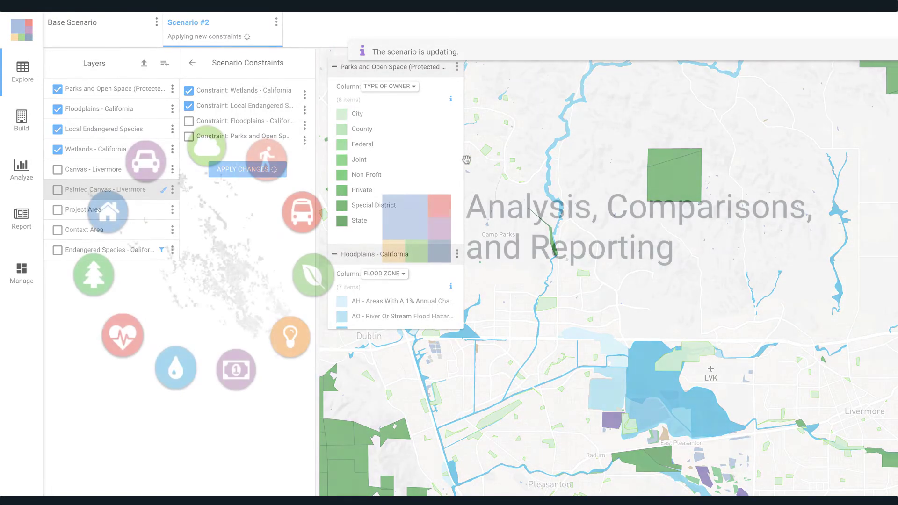